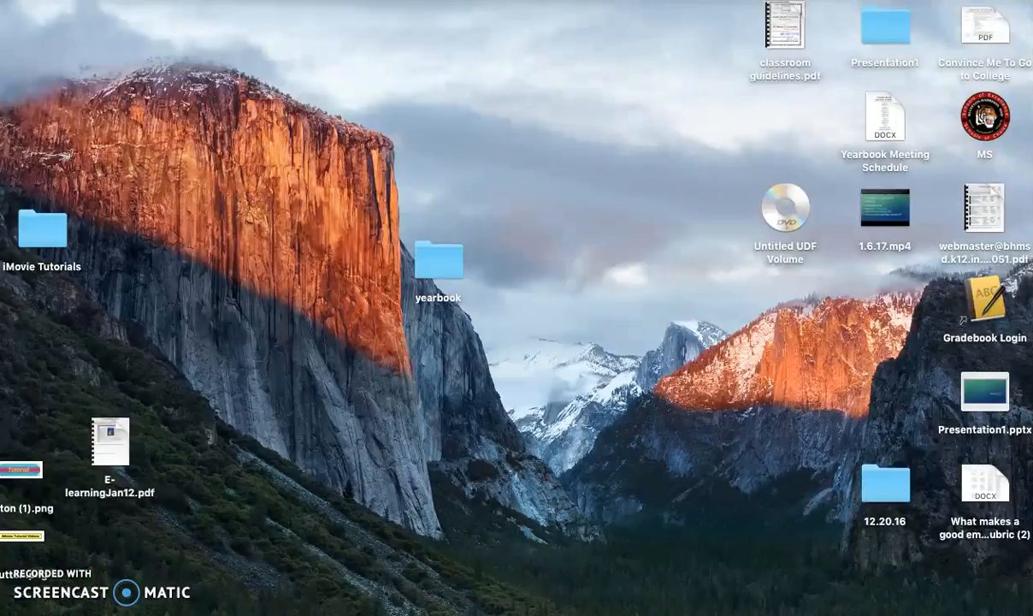
{"action": "mouse_move", "coordinate": [160, 590]}
{"action": "left_click", "coordinate": [400, 602]}
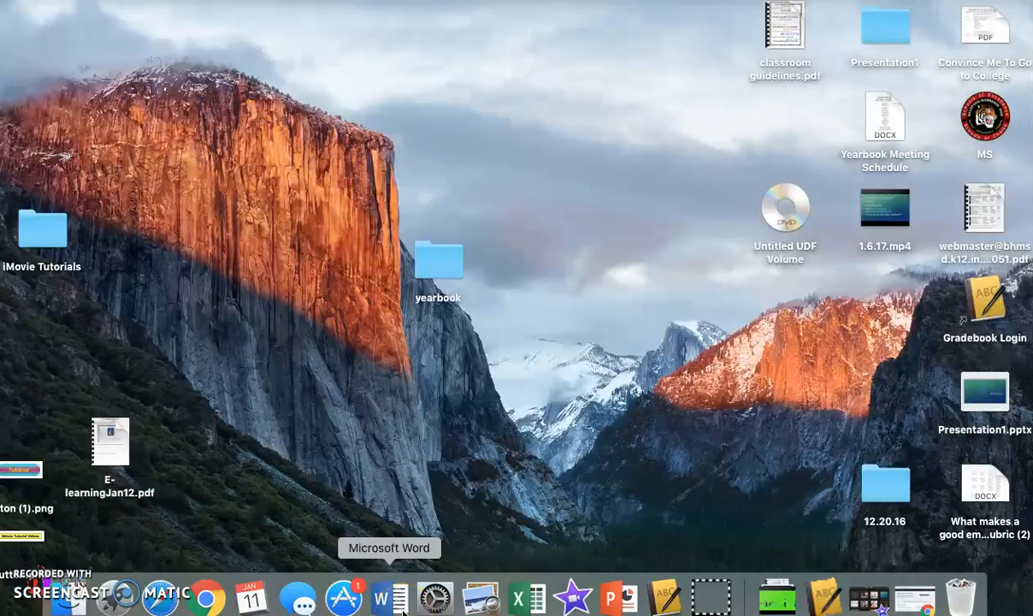
{"action": "left_click", "coordinate": [122, 603]}
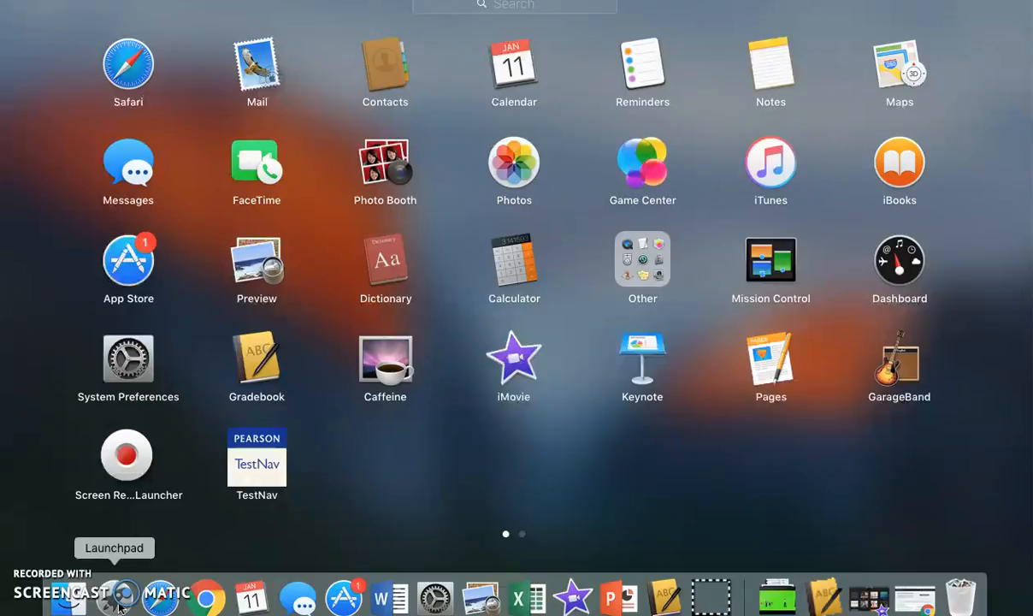
{"action": "left_click", "coordinate": [516, 502]}
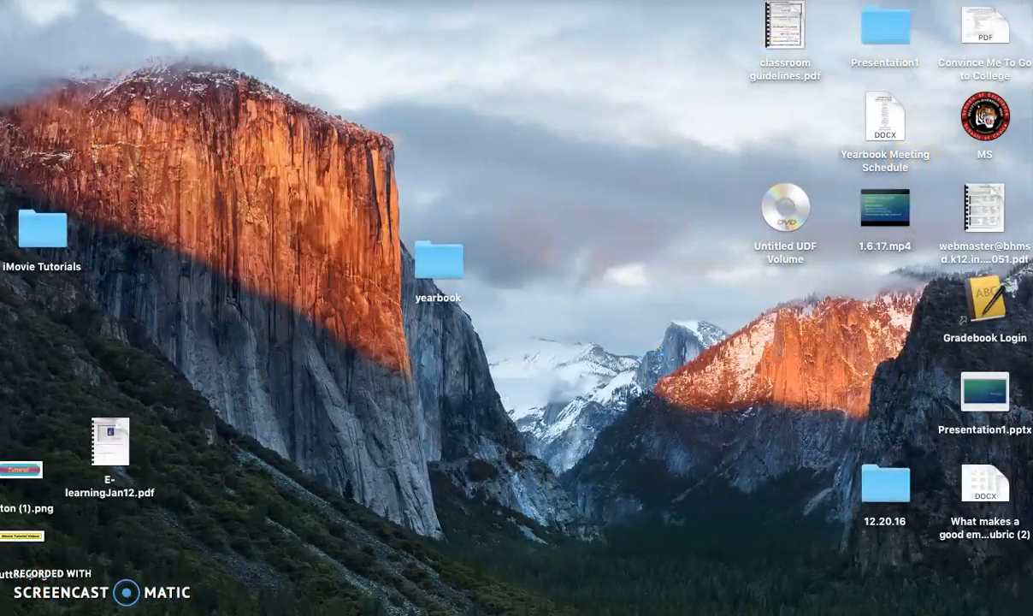
- Open Microsoft Word from Launchpad and create a blank document
{"action": "left_click", "coordinate": [115, 599]}
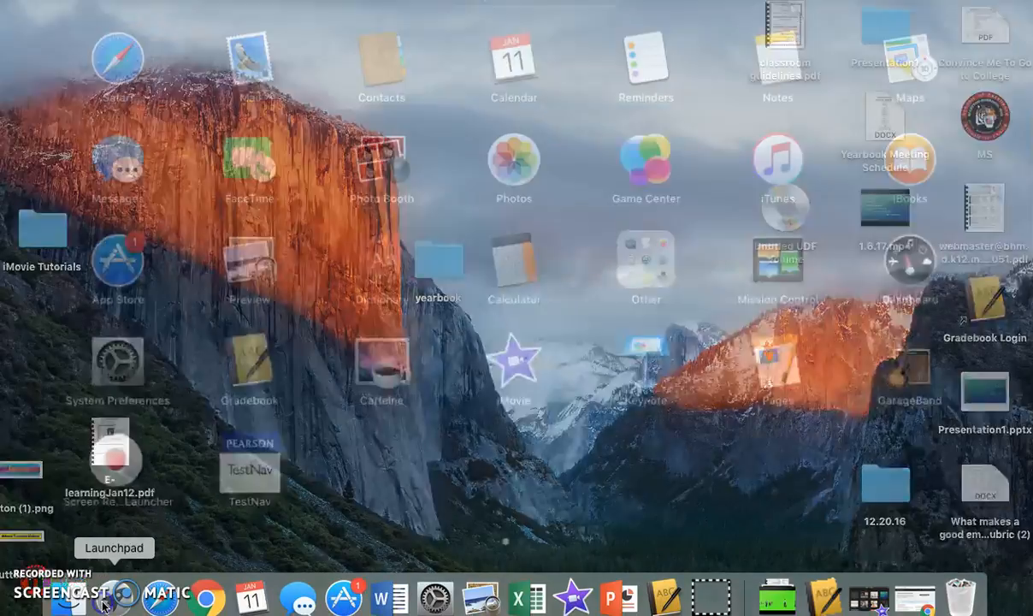
{"action": "left_click_drag", "start_coordinate": [564, 452], "coordinate": [234, 441]}
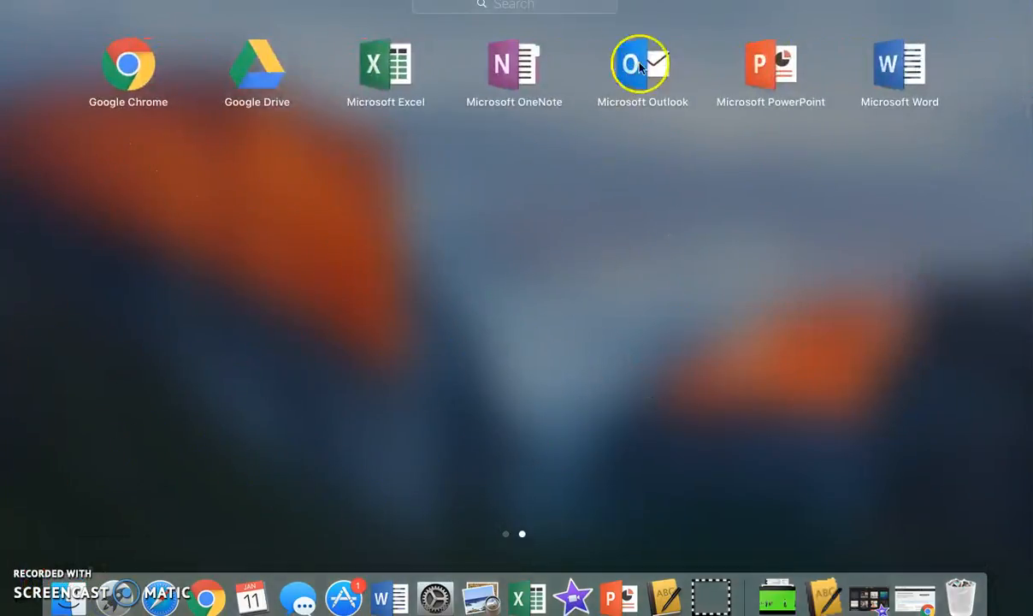
{"action": "left_click", "coordinate": [895, 75]}
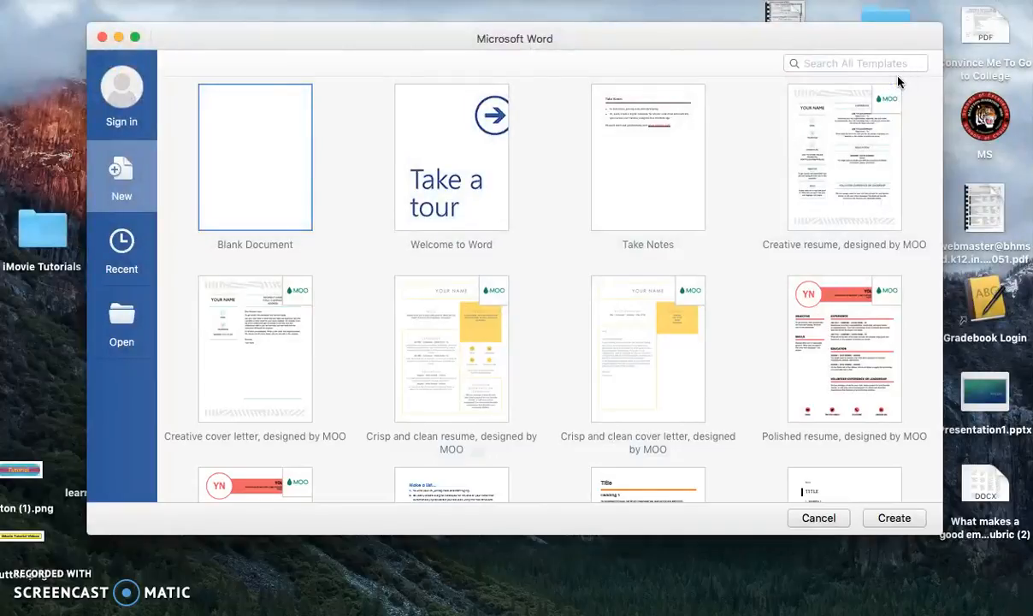
{"action": "left_click", "coordinate": [261, 184]}
{"action": "left_click", "coordinate": [894, 519]}
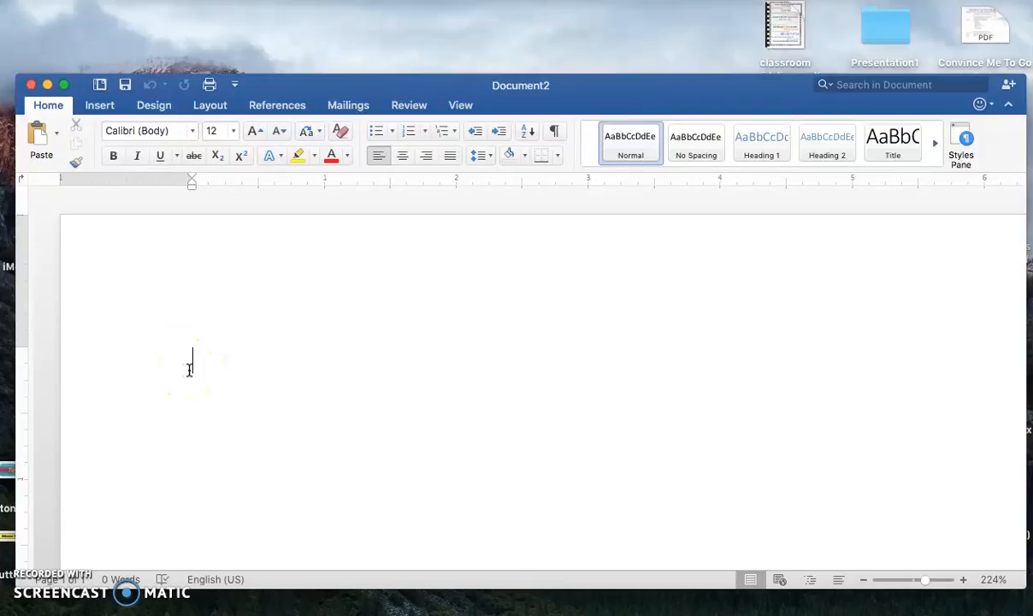
- Write "Hello." and "How are you?" on two separate lines at the start of the page
{"action": "type", "text": "lo. "}
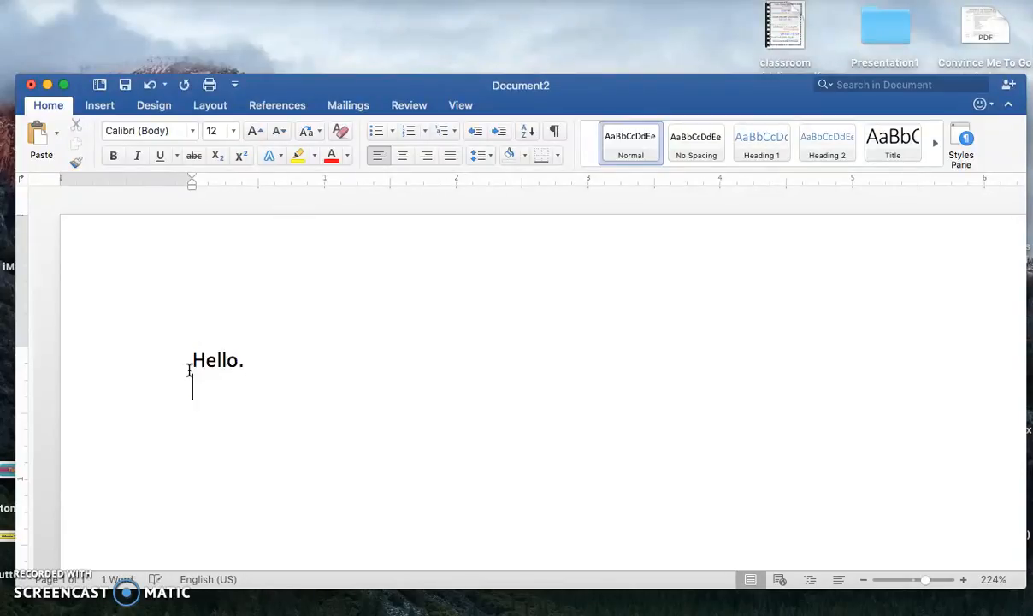
{"action": "type", "text": "How are you?"}
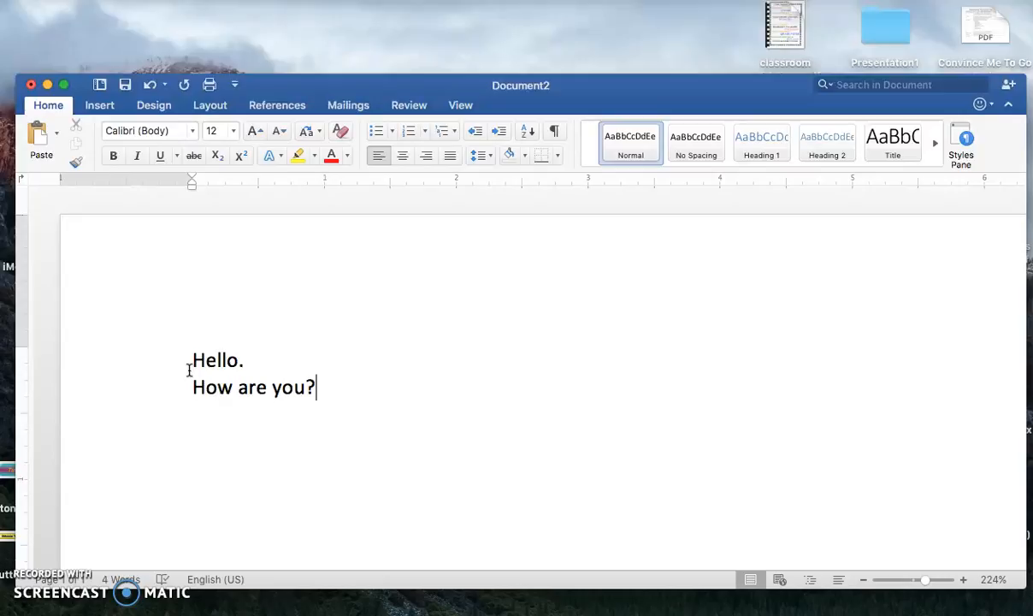
- Change the font of both text lines to Apple Chancery
{"action": "left_click_drag", "start_coordinate": [195, 357], "coordinate": [314, 391]}
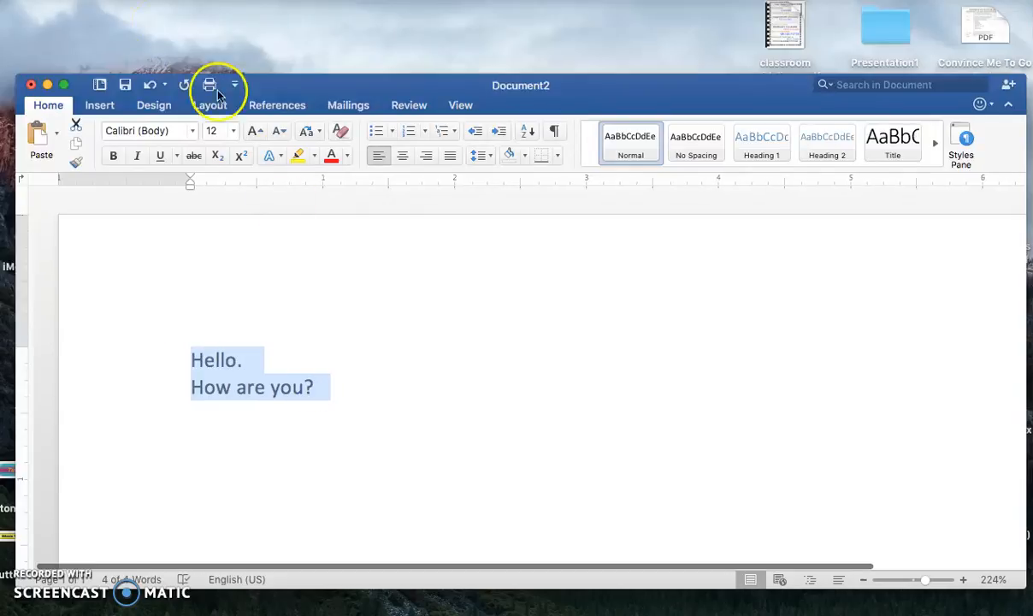
{"action": "left_click", "coordinate": [192, 131]}
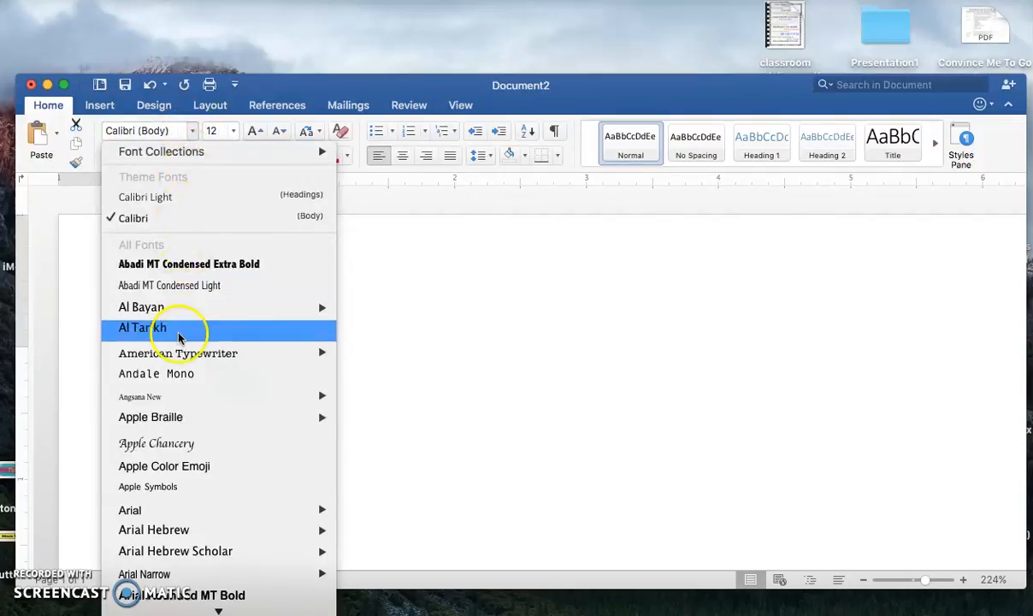
{"action": "left_click", "coordinate": [163, 443]}
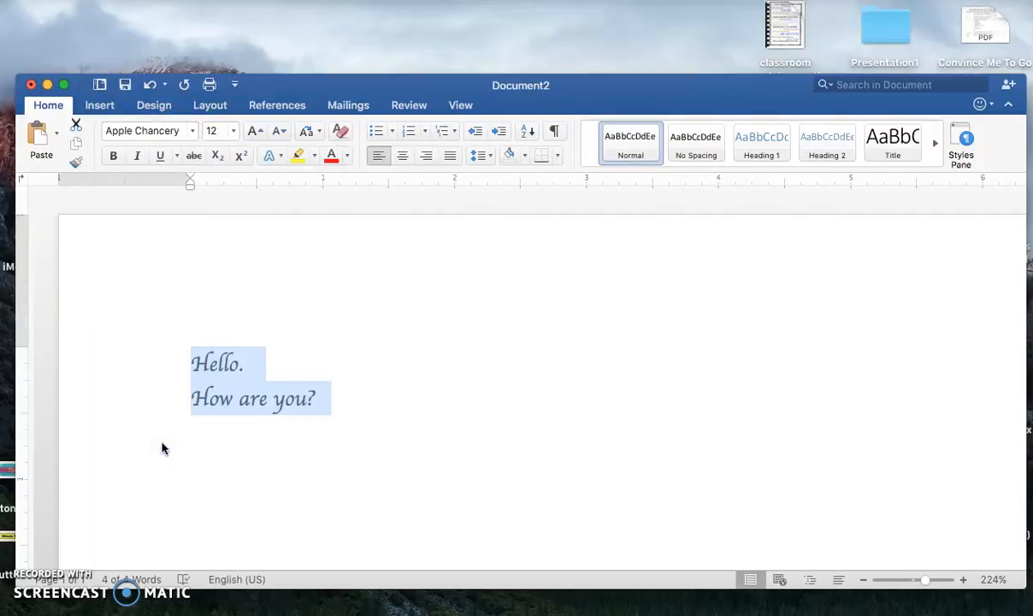
- Enlarge both text lines to a font size of 22
{"action": "left_click", "coordinate": [232, 131]}
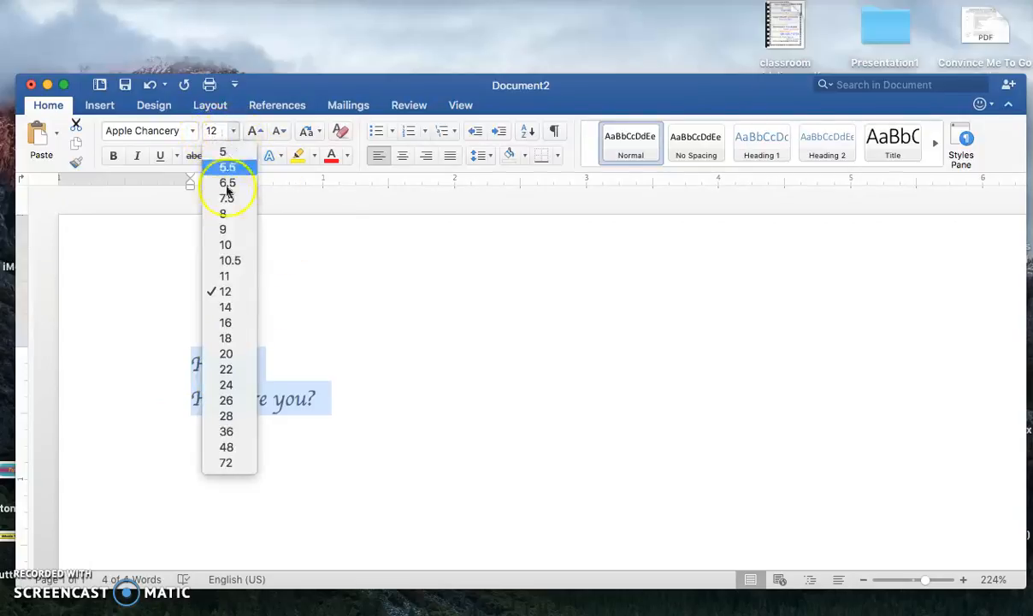
{"action": "left_click", "coordinate": [226, 354]}
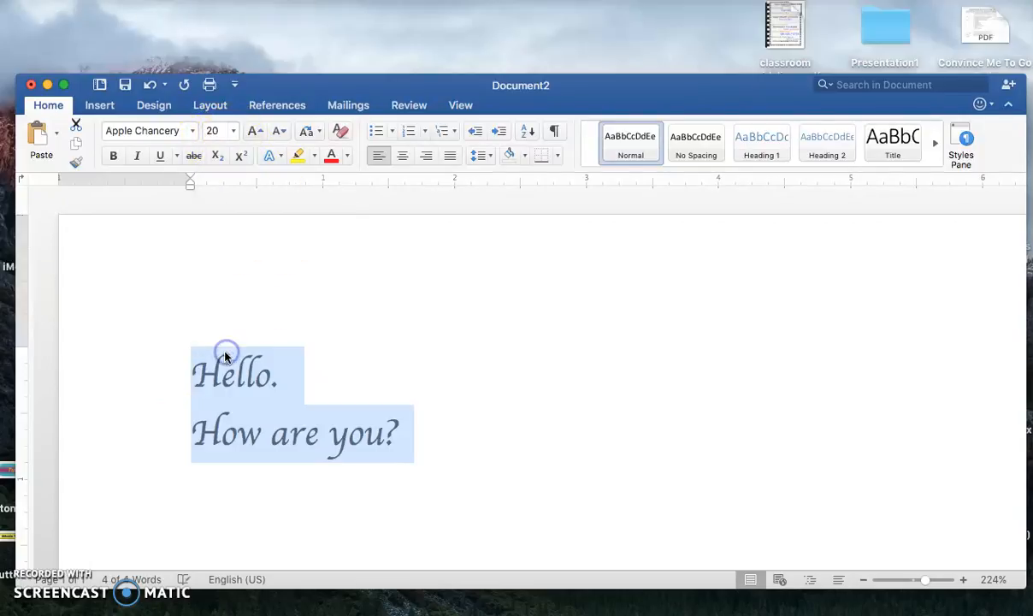
{"action": "left_click", "coordinate": [256, 131]}
{"action": "left_click", "coordinate": [256, 131]}
{"action": "left_click", "coordinate": [256, 130]}
{"action": "left_click", "coordinate": [255, 131]}
{"action": "left_click", "coordinate": [281, 132]}
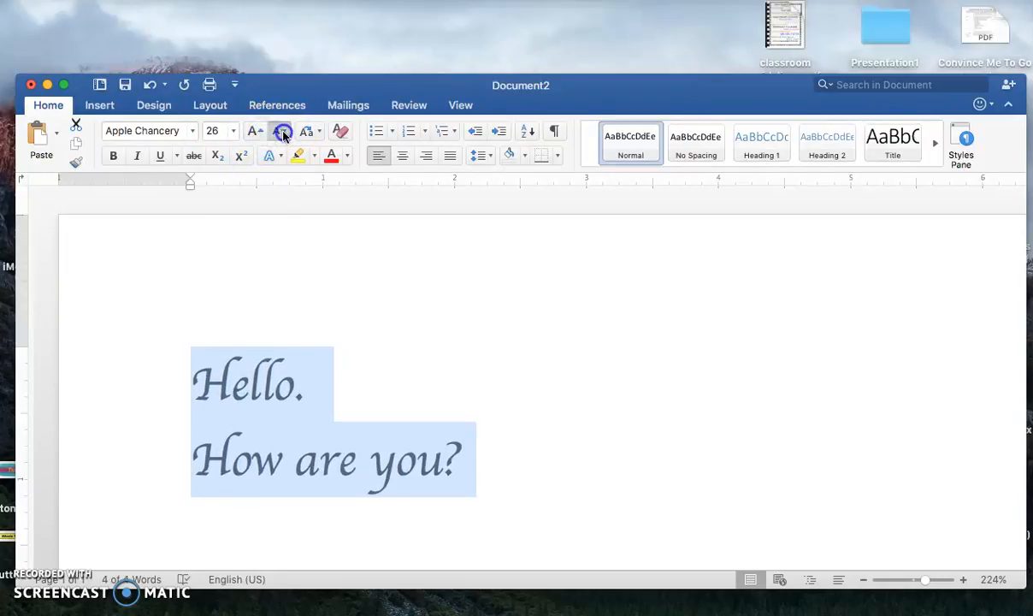
{"action": "left_click", "coordinate": [281, 132]}
{"action": "left_click", "coordinate": [281, 133]}
- Colour both text lines in standard red and deselect them
{"action": "left_click_drag", "start_coordinate": [407, 85], "coordinate": [402, 43]}
{"action": "scroll", "coordinate": [273, 295], "scroll_direction": "down", "scroll_amount": 1}
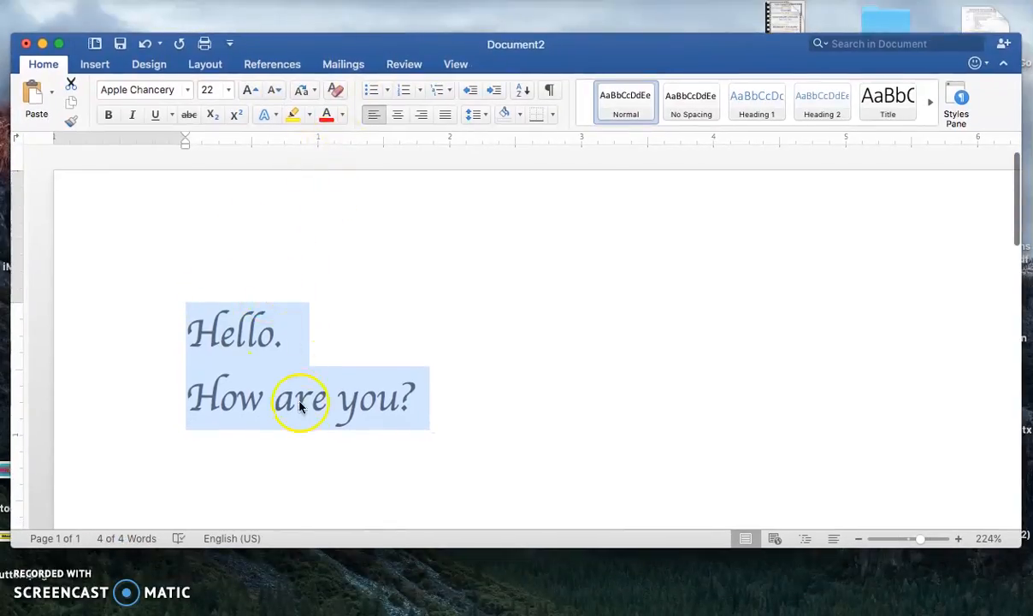
{"action": "left_click", "coordinate": [342, 115]}
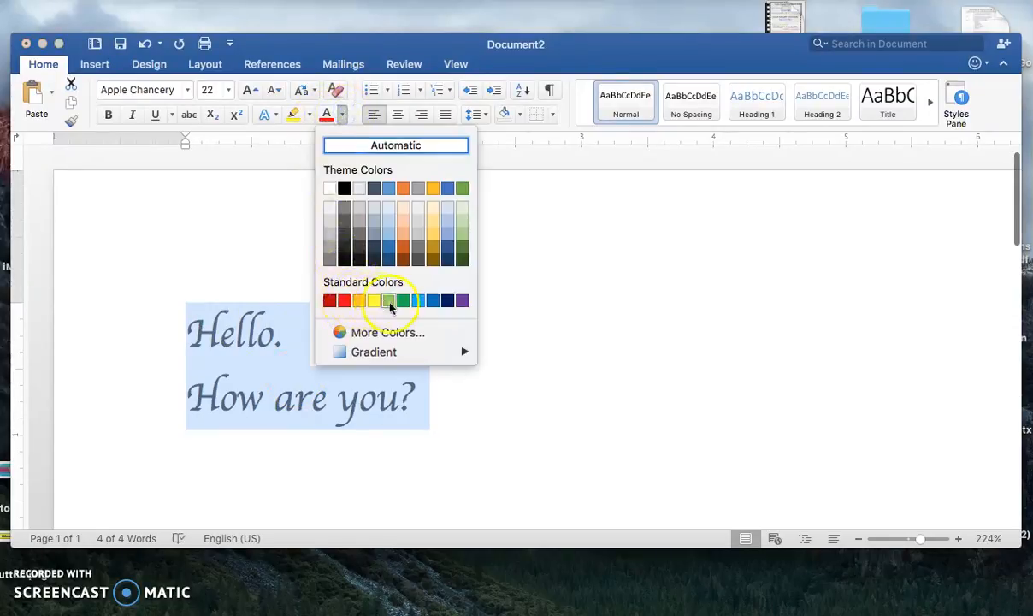
{"action": "left_click", "coordinate": [345, 302]}
{"action": "left_click", "coordinate": [346, 305]}
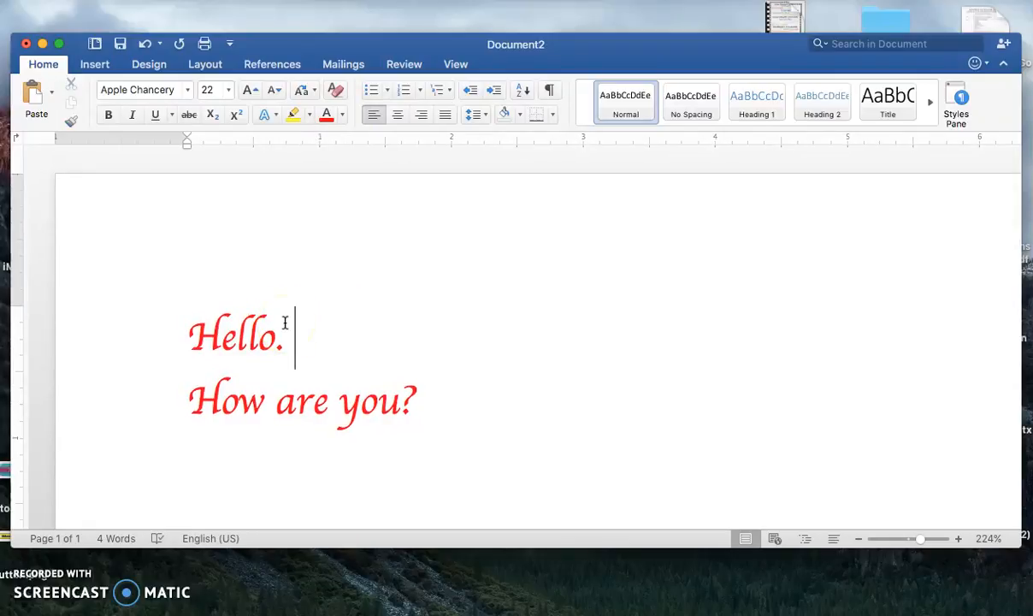
- Add a new line after "How are you?" and draw a sun shape about 1.5" wide and 1.25" high beside the text
{"action": "left_click", "coordinate": [426, 411]}
{"action": "key", "text": "Return"}
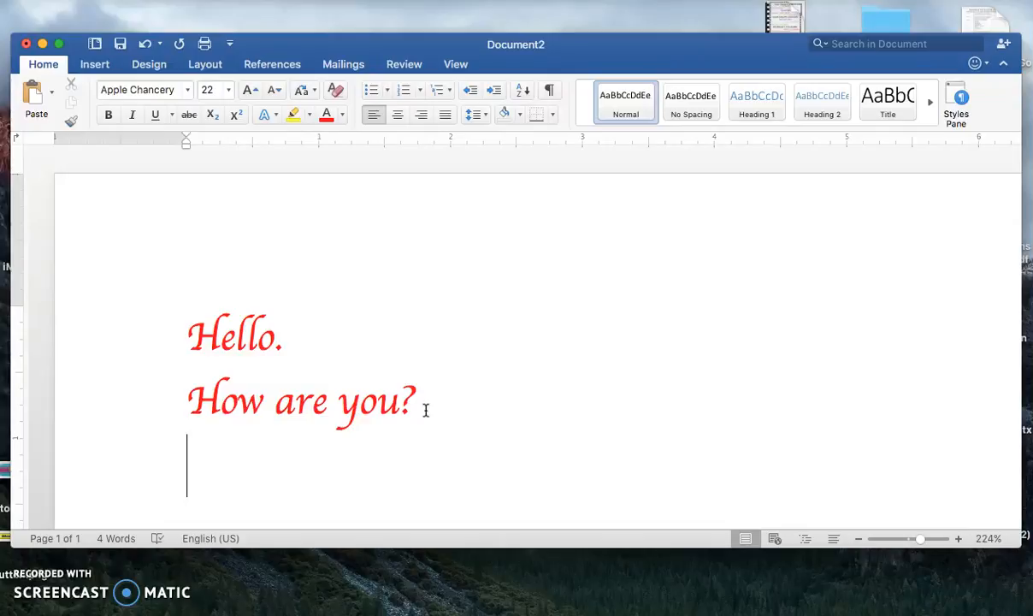
{"action": "left_click", "coordinate": [91, 67]}
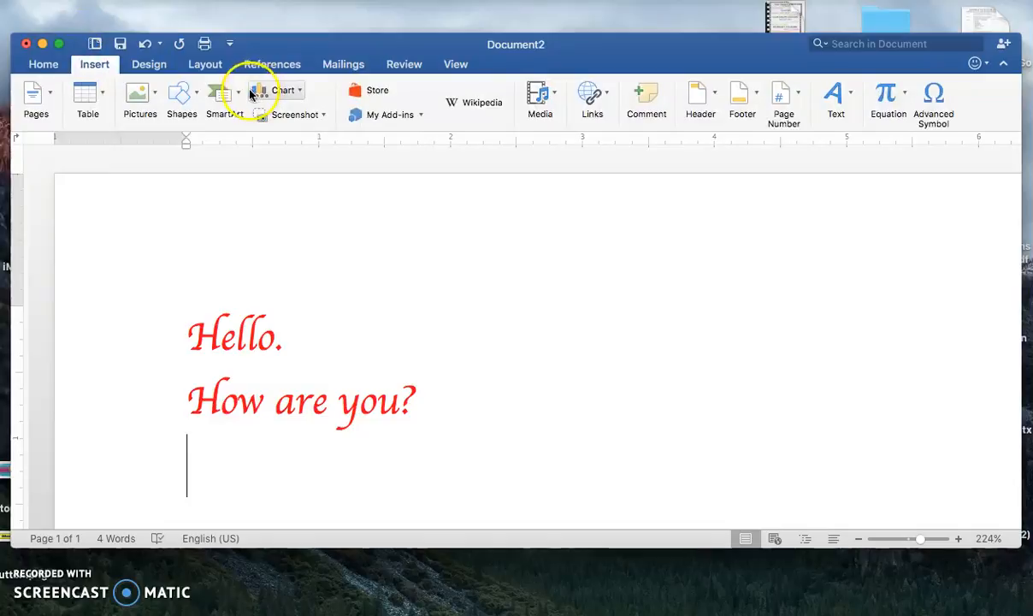
{"action": "left_click", "coordinate": [182, 96]}
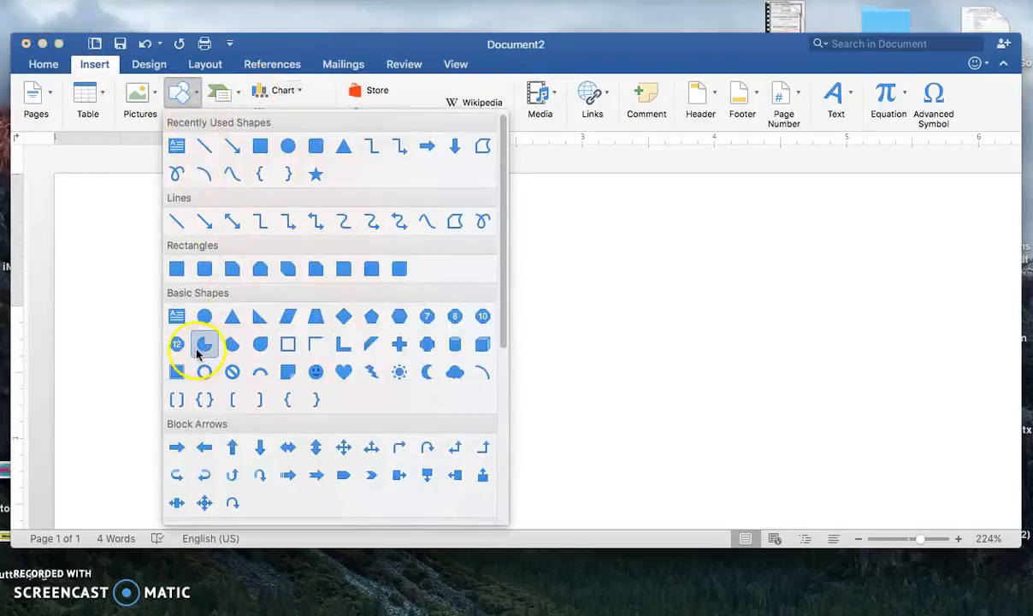
{"action": "left_click", "coordinate": [398, 372]}
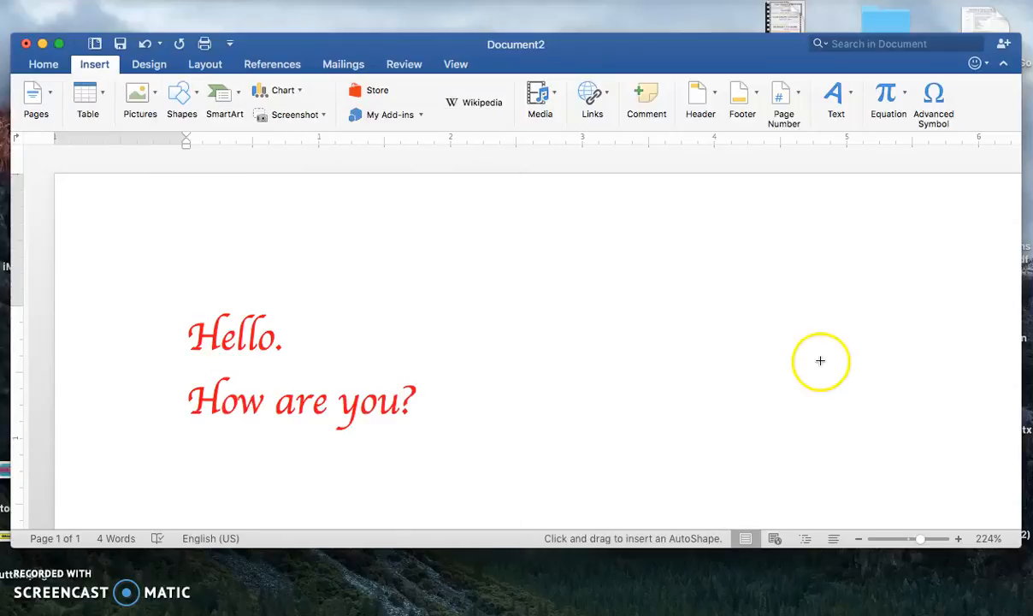
{"action": "mouse_move", "coordinate": [718, 271]}
{"action": "left_mouse_down"}
{"action": "mouse_move", "coordinate": [705, 309]}
{"action": "mouse_move", "coordinate": [766, 426]}
{"action": "mouse_move", "coordinate": [915, 427]}
{"action": "mouse_move", "coordinate": [915, 438]}
{"action": "left_mouse_up"}
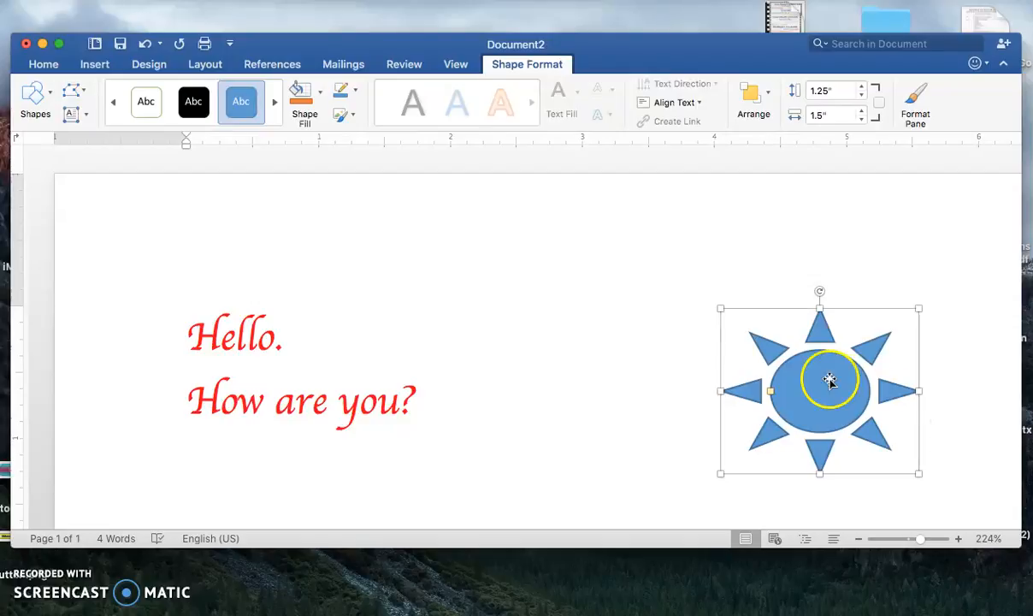
- Give the sun shape a gold fill and a black outline
{"action": "left_click", "coordinate": [321, 100]}
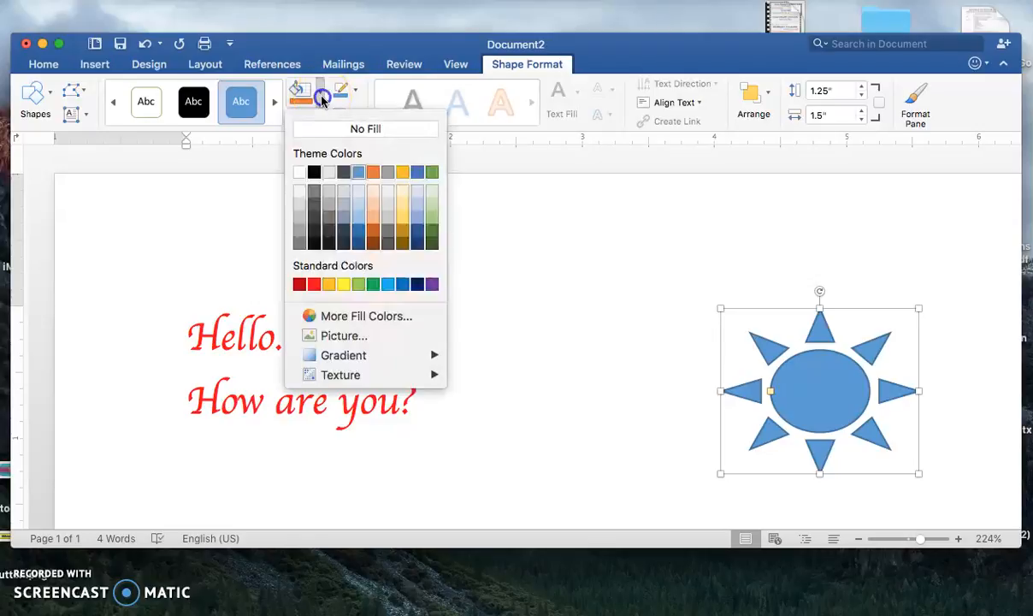
{"action": "left_click", "coordinate": [401, 174]}
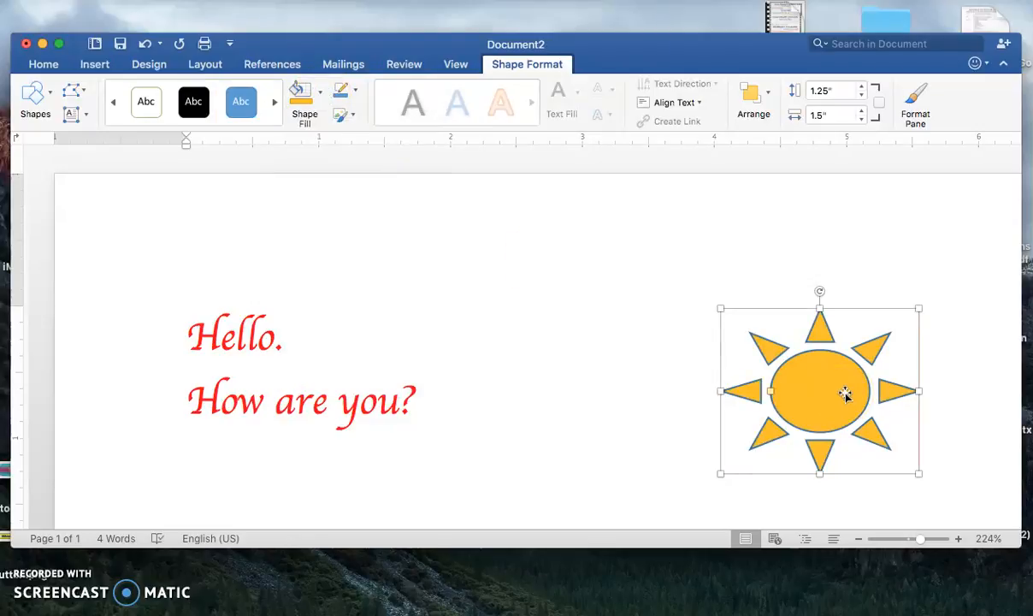
{"action": "left_click", "coordinate": [349, 96]}
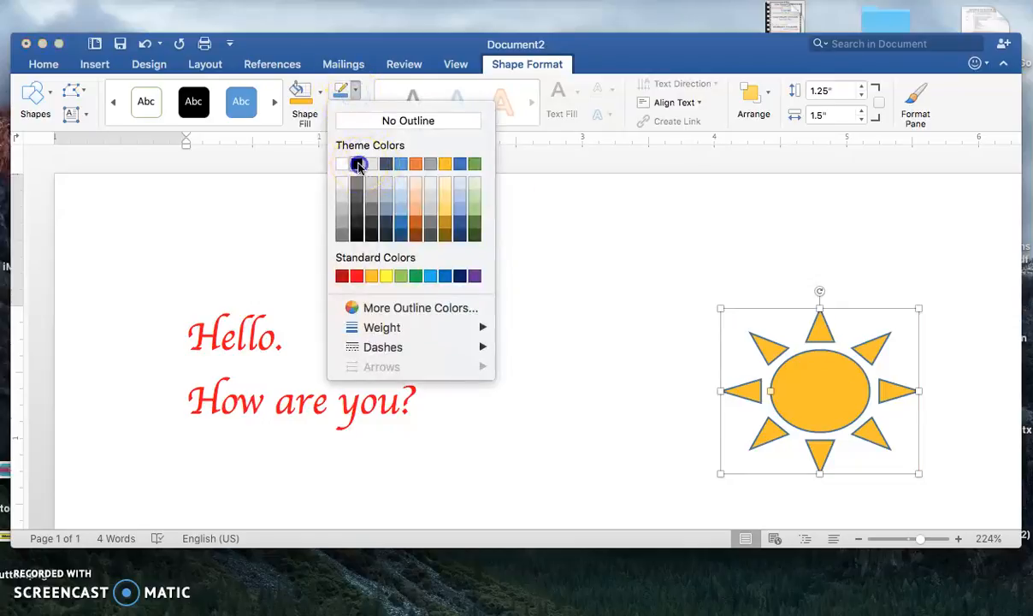
{"action": "left_click", "coordinate": [358, 164]}
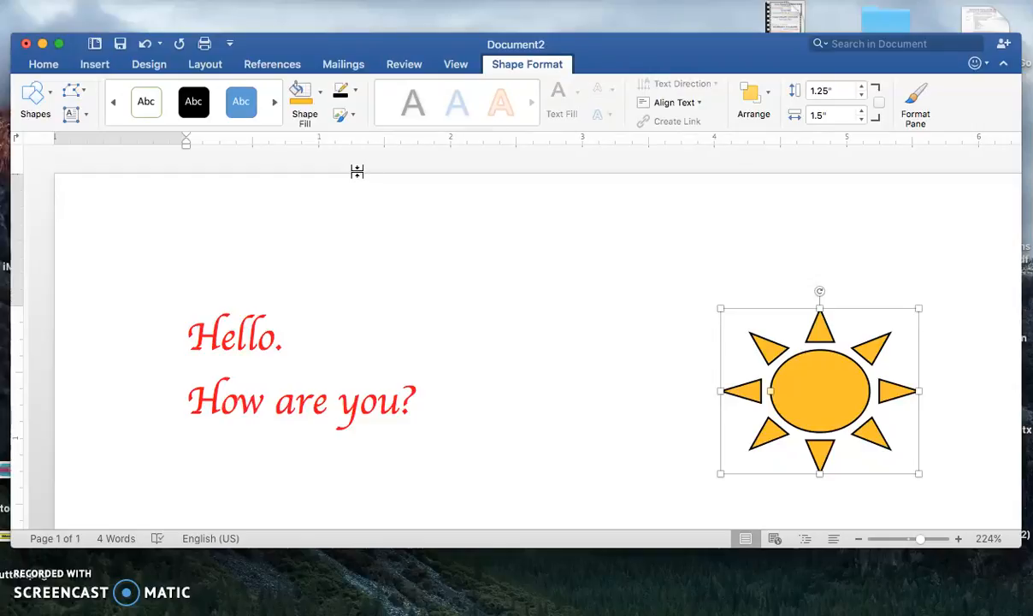
- Begin saving the document as a new file and choose the Desktop as its location
{"action": "left_click", "coordinate": [89, 68]}
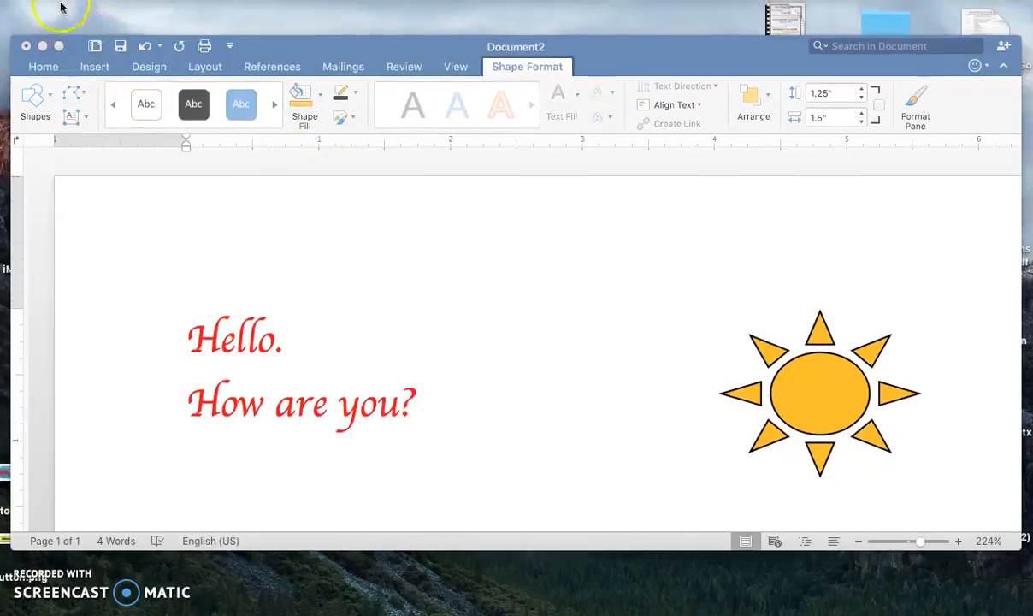
{"action": "left_click", "coordinate": [79, 68]}
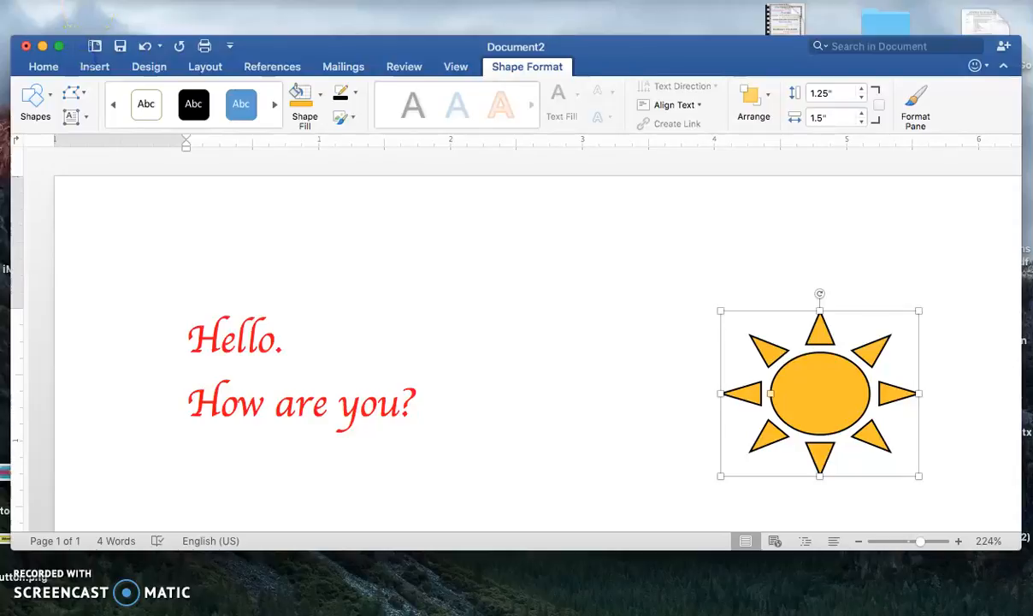
{"action": "left_click", "coordinate": [83, 0]}
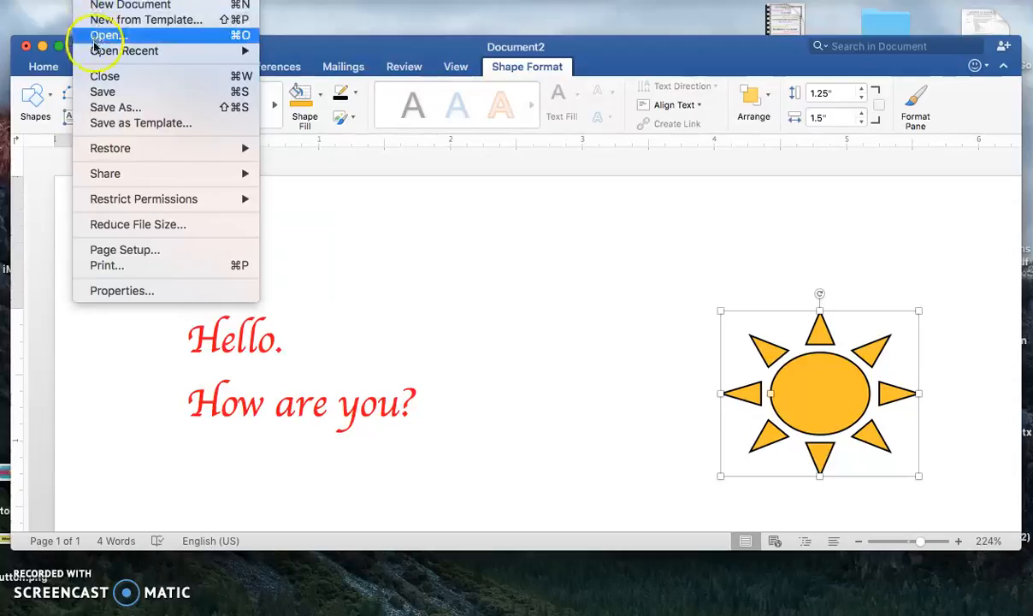
{"action": "left_click", "coordinate": [96, 109]}
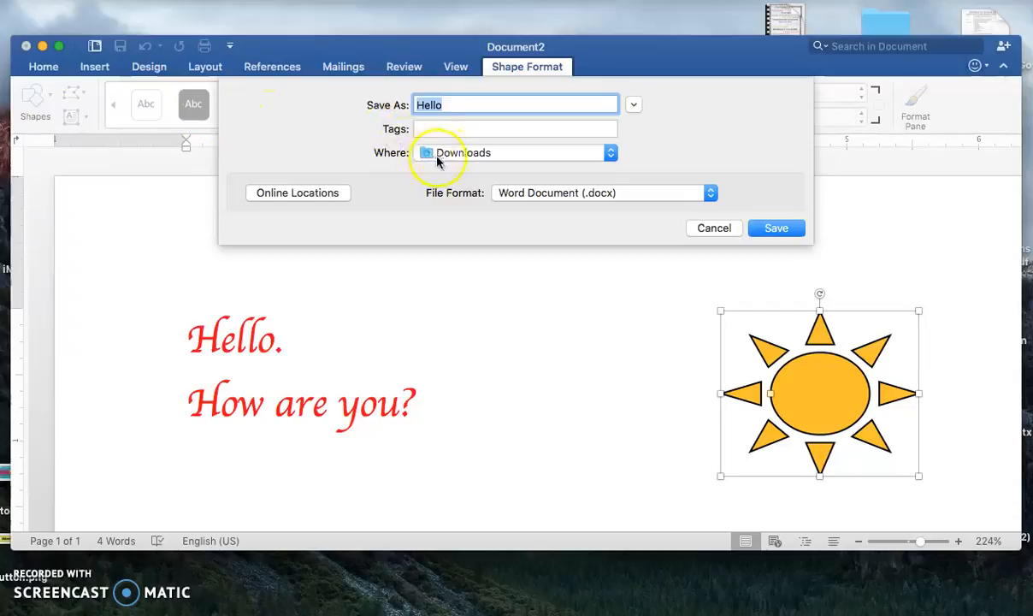
{"action": "left_click", "coordinate": [444, 159]}
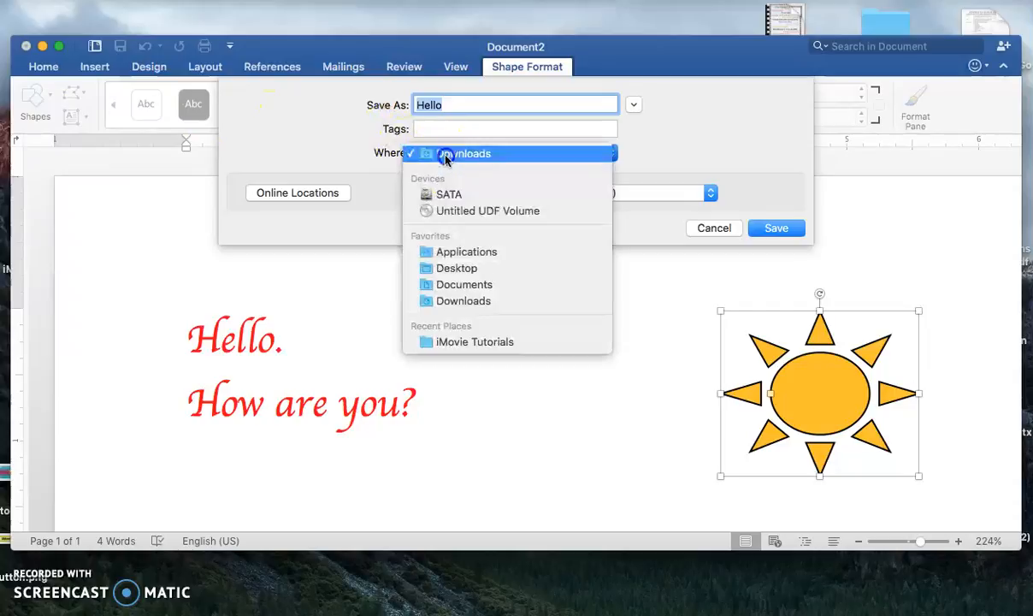
{"action": "left_click", "coordinate": [457, 269]}
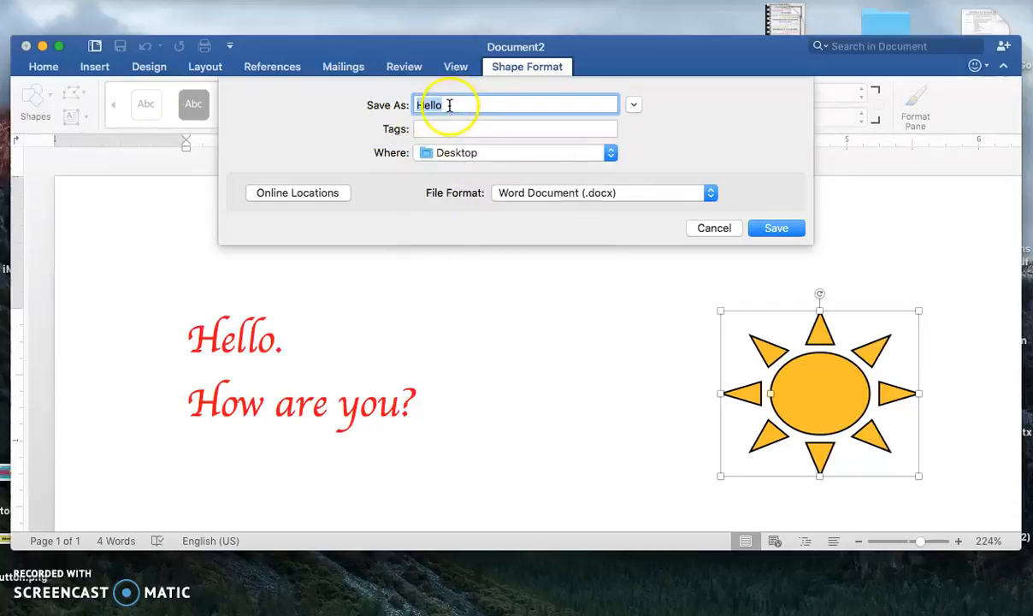
- Name the file "Beginning Word" and save it as a Word document
{"action": "left_click_drag", "start_coordinate": [447, 106], "coordinate": [415, 104]}
{"action": "type", "text": "Career "}
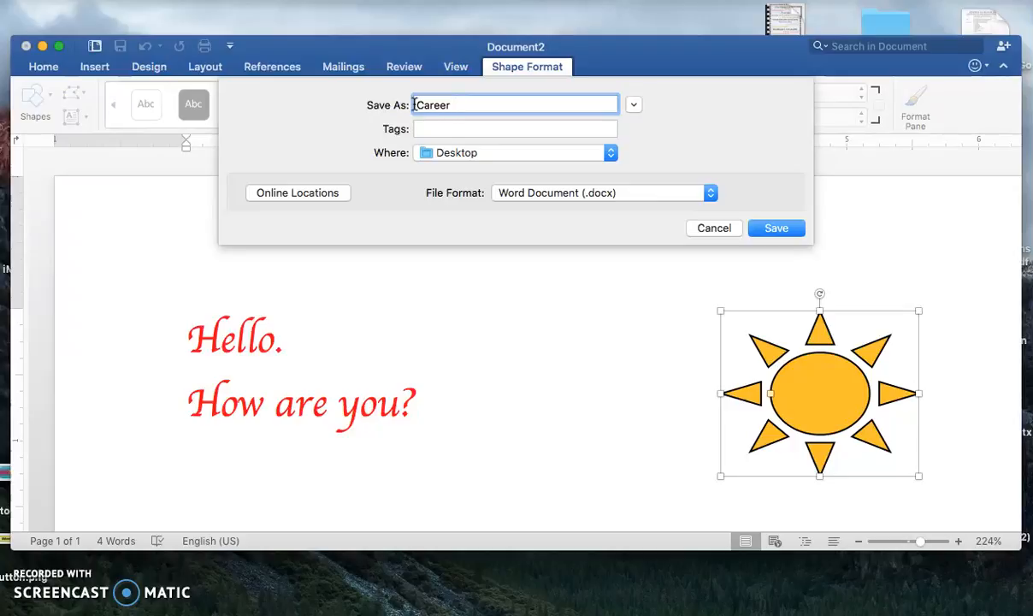
{"action": "type", "text": "Outlin"}
{"action": "key", "text": "BackSpace"}
{"action": "key", "text": "BackSpace"}
{"action": "key", "text": "BackSpace"}
{"action": "key", "text": "BackSpace"}
{"action": "type", "text": "Beginning Word"}
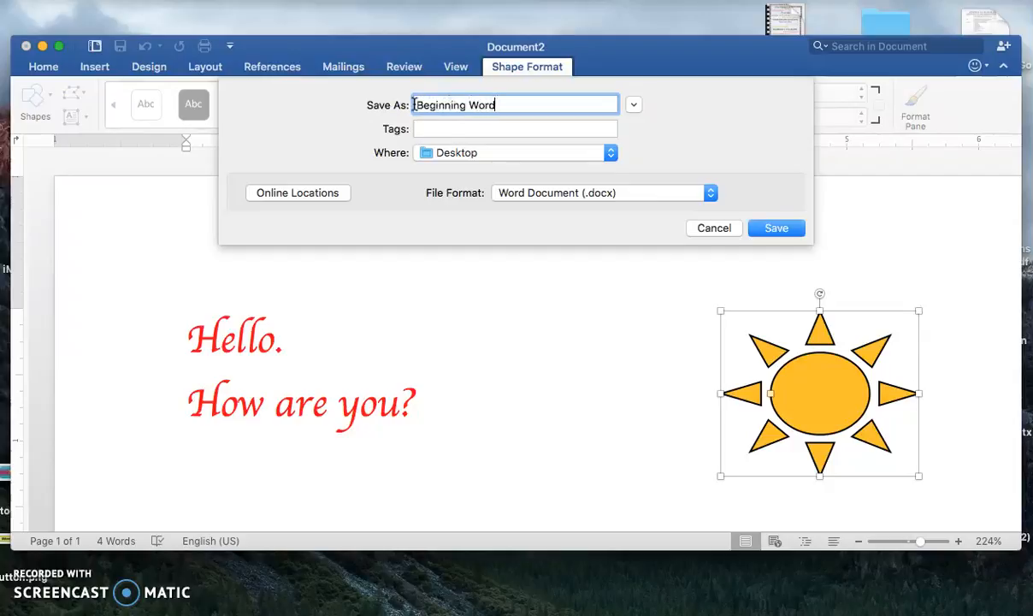
{"action": "left_click", "coordinate": [776, 228]}
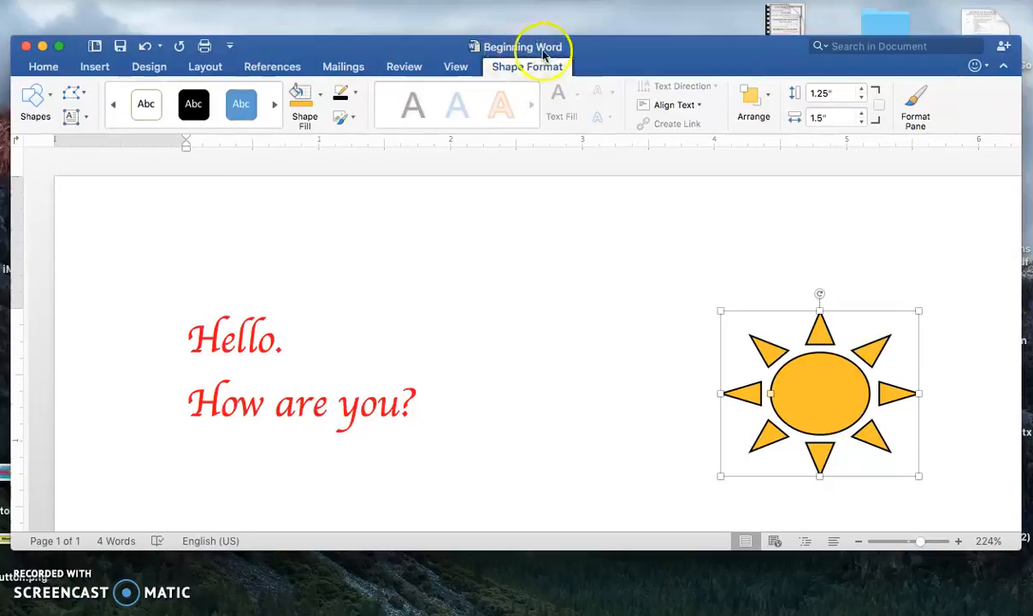
- Close the document and move the Beginning Word file on the desktop to the open area near the yearbook folder
{"action": "left_click", "coordinate": [25, 46]}
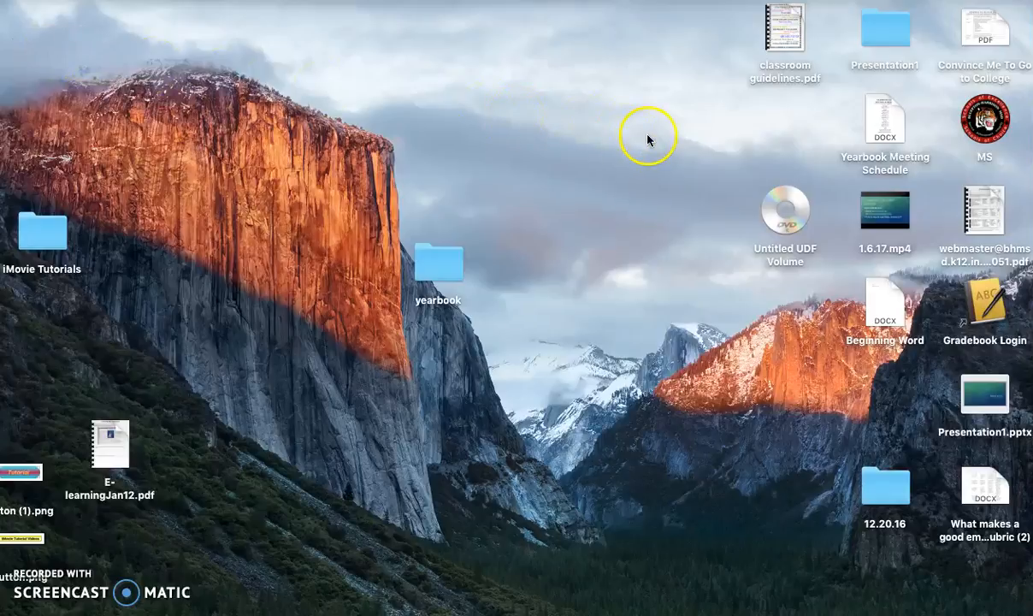
{"action": "left_click_drag", "start_coordinate": [878, 293], "coordinate": [514, 333]}
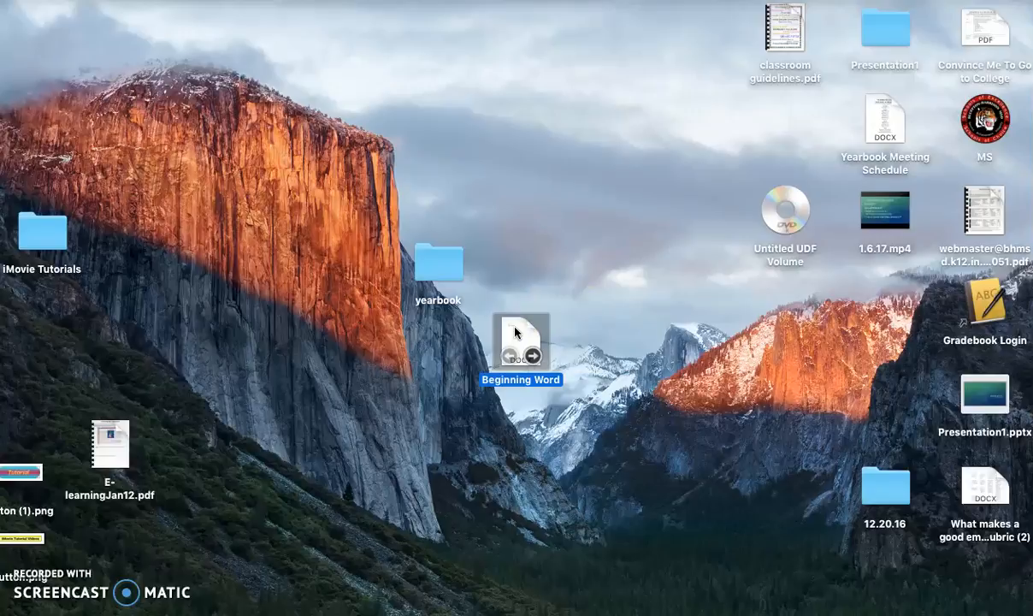